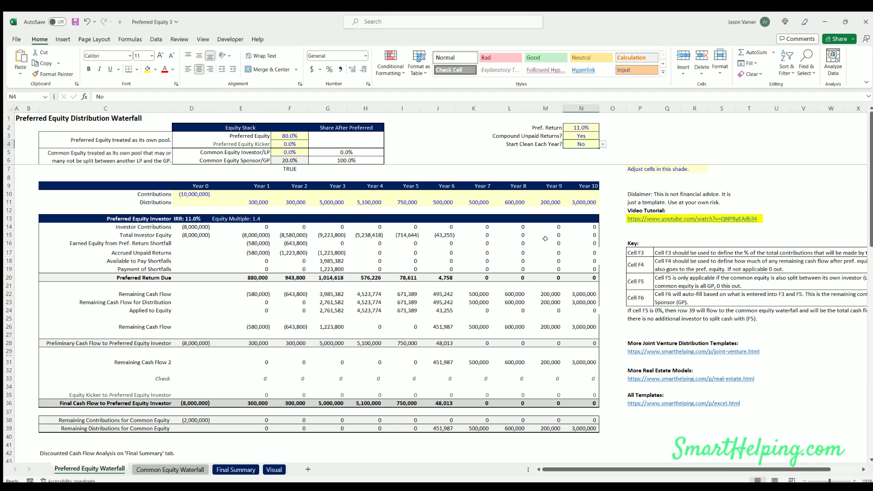
# Step: Try switching Compound Unpaid Returns? in N3 off, then set it back on
pyautogui.moveTo(586, 253); pyautogui.dragTo(586, 311)
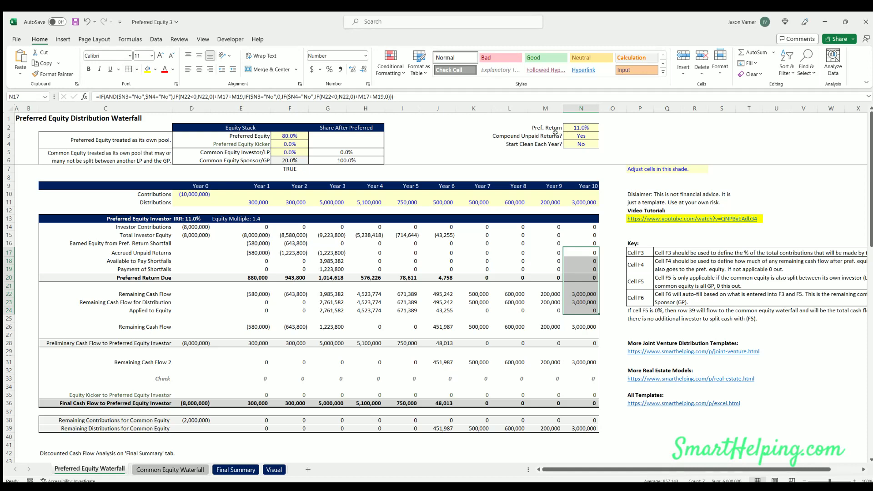
pyautogui.click(555, 133)
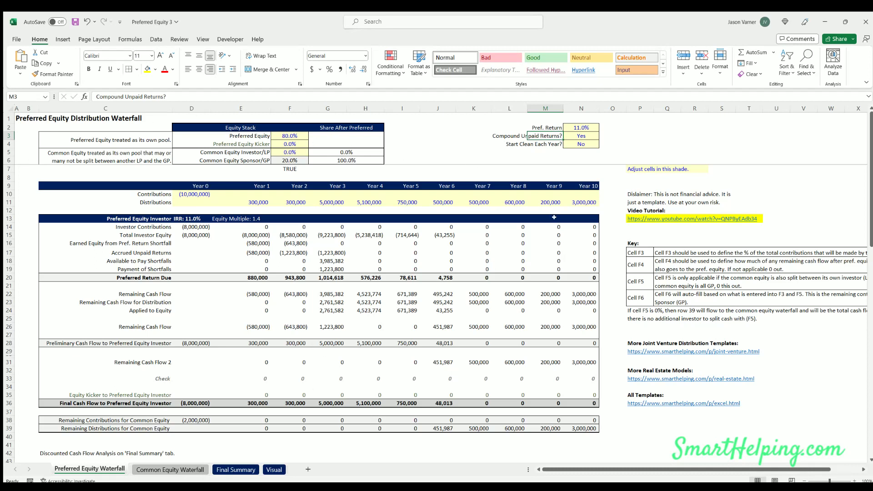
pyautogui.click(586, 134)
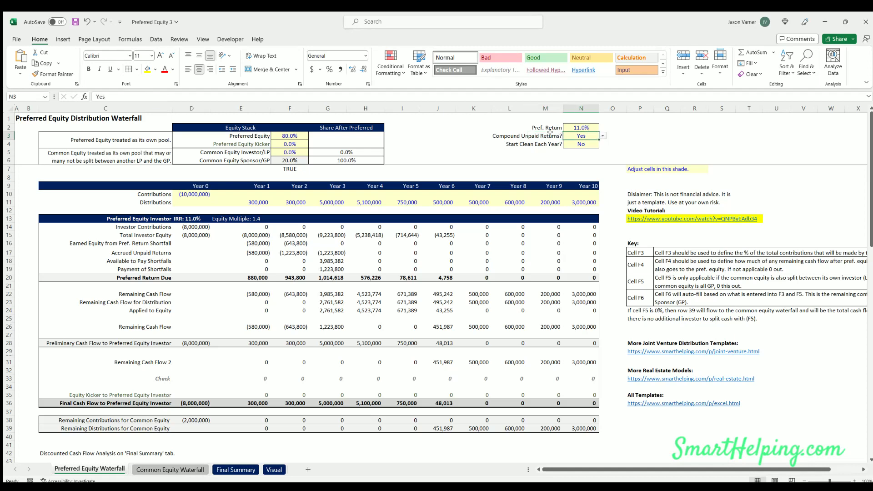
pyautogui.click(603, 135)
pyautogui.click(586, 147)
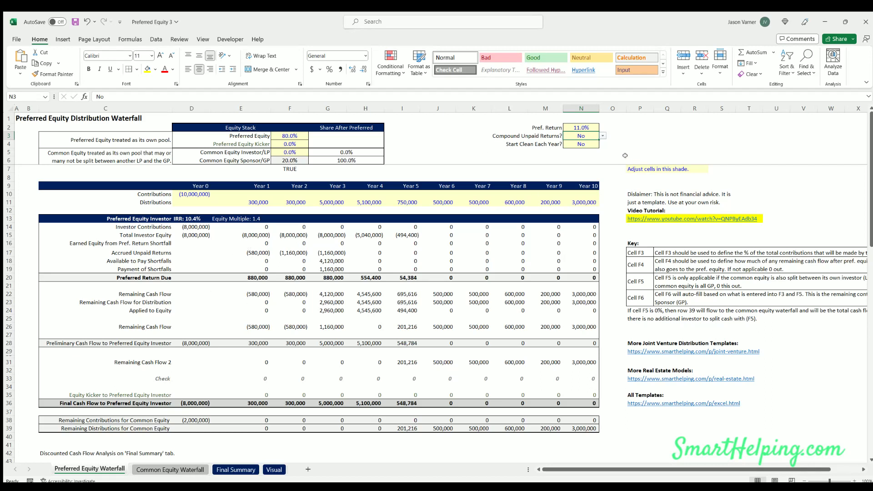
pyautogui.click(580, 143)
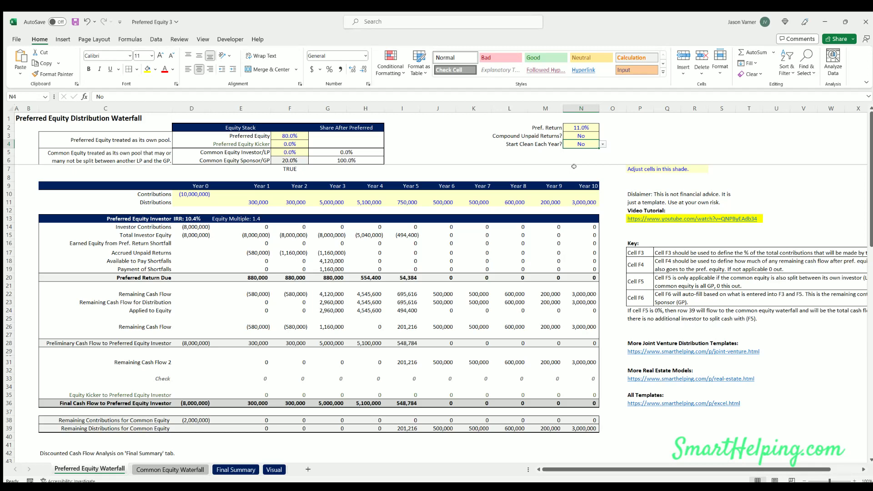
pyautogui.click(590, 137)
pyautogui.click(602, 136)
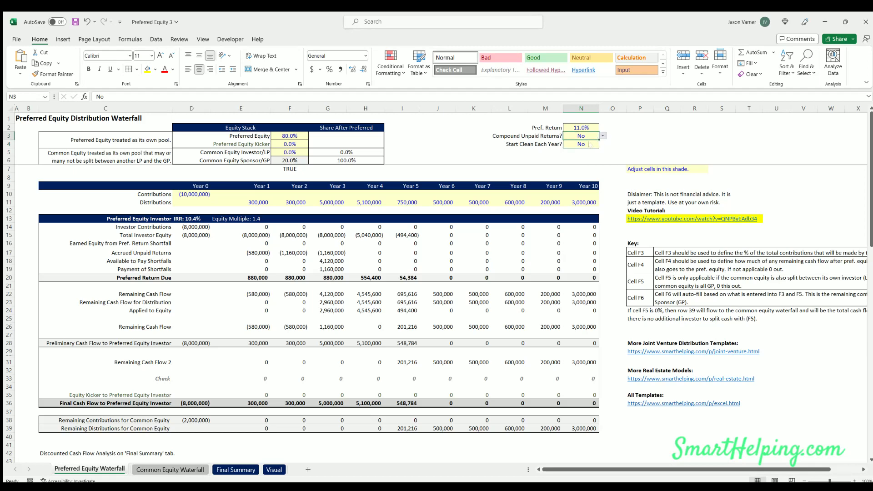
pyautogui.click(585, 144)
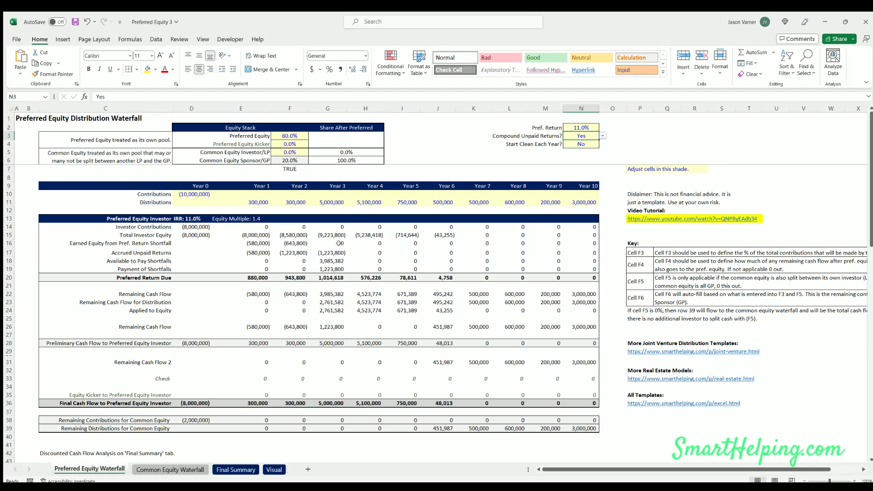
# Step: Review the Total Investor Equity, earned equity and Preferred Return Due formulas, and the 11% rate in N2
pyautogui.click(257, 233)
pyautogui.click(290, 234)
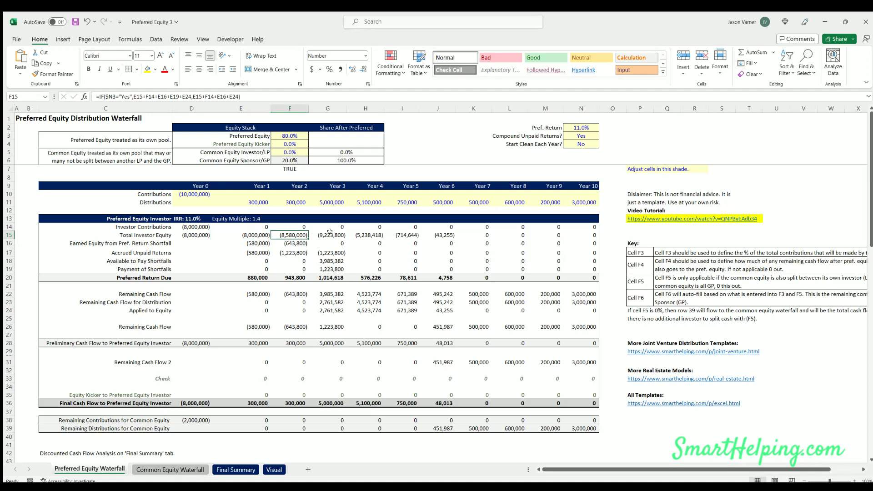
pyautogui.click(330, 231)
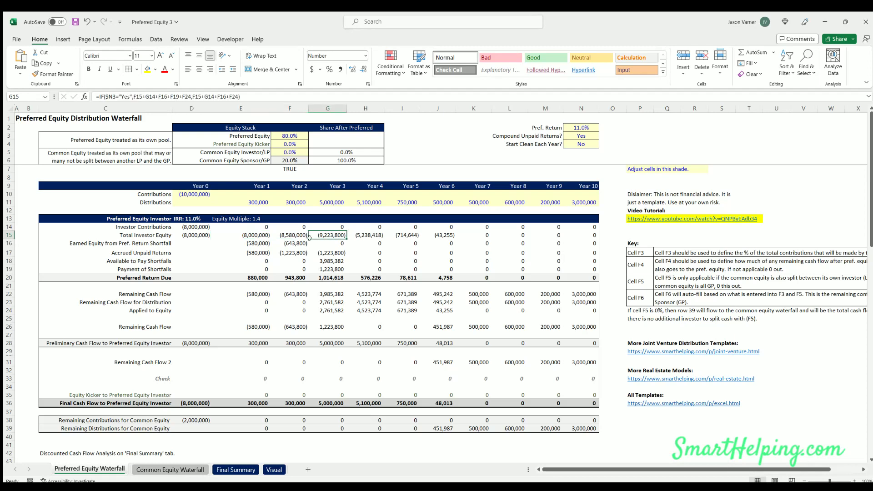
pyautogui.click(255, 243)
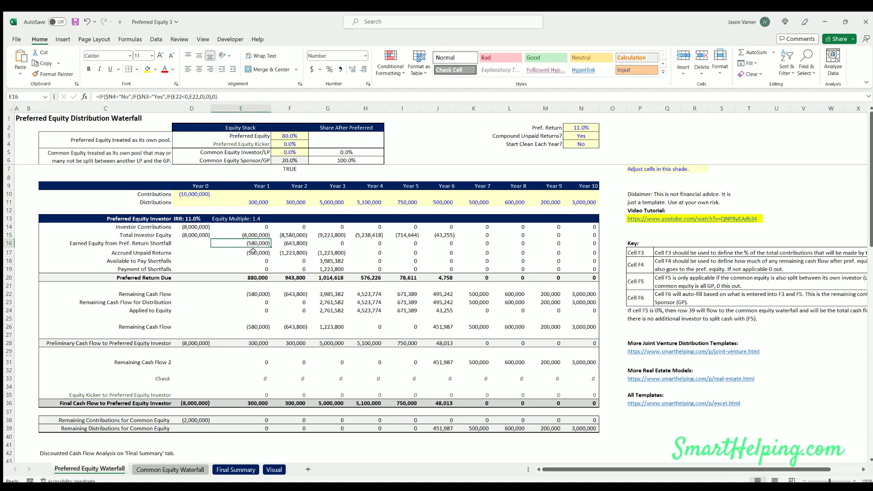
pyautogui.click(257, 277)
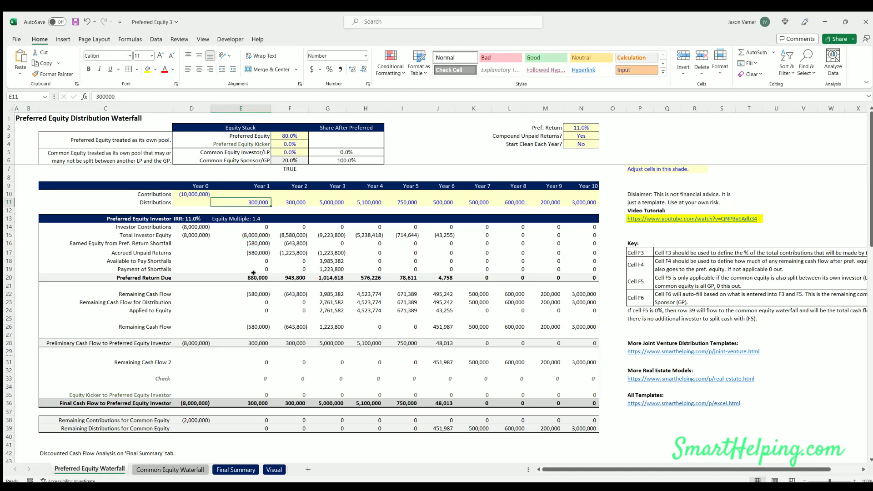
pyautogui.click(295, 236)
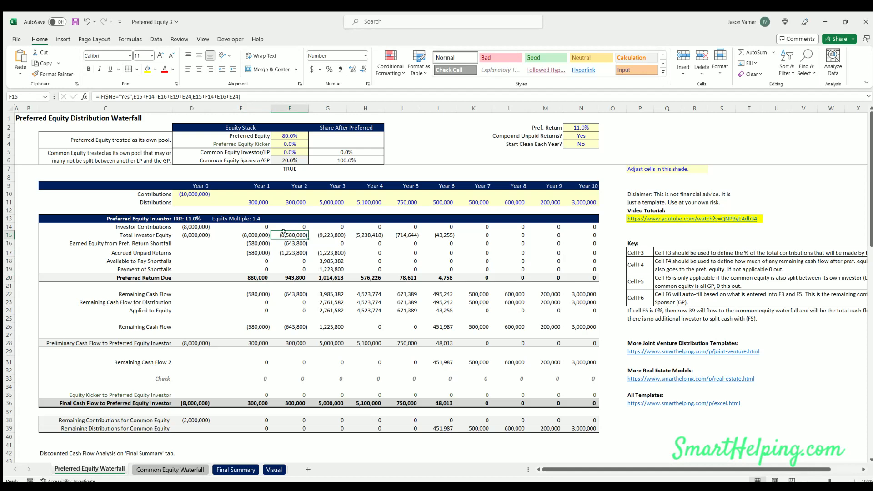
pyautogui.click(292, 277)
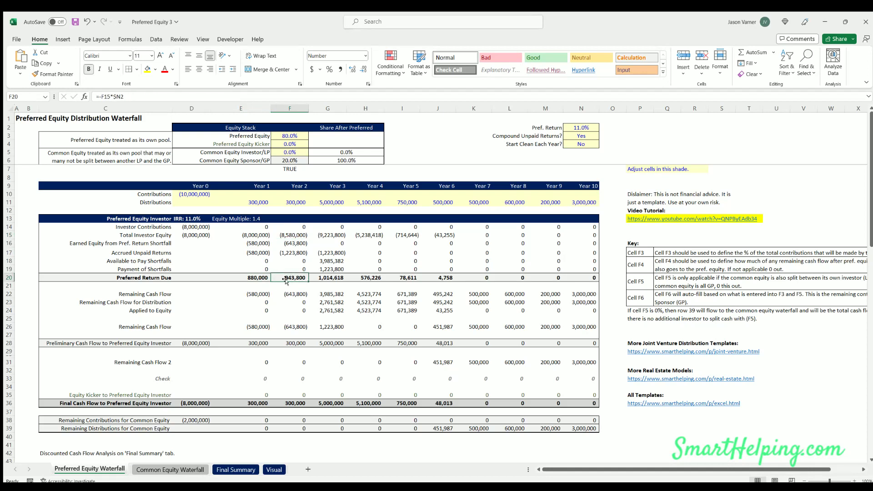
pyautogui.click(577, 126)
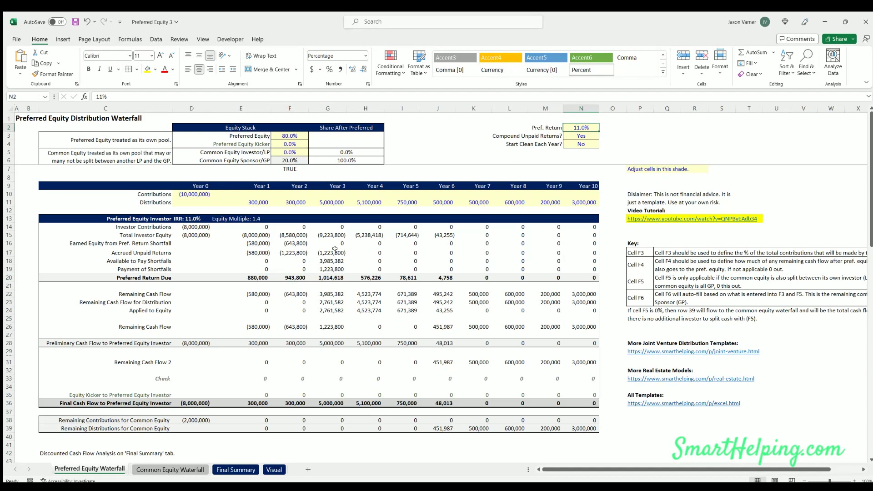
# Step: Set Compound Unpaid Returns? to No and review Total Investor Equity for Years 1–4
pyautogui.click(576, 135)
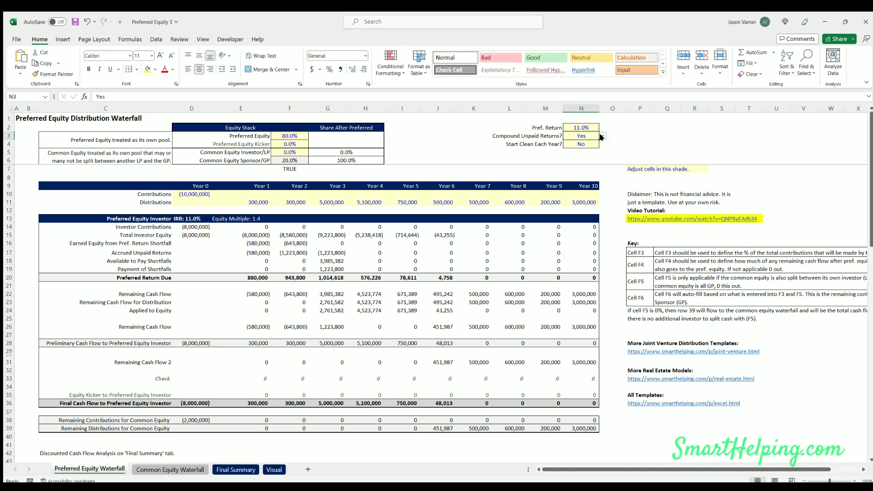
pyautogui.click(602, 136)
pyautogui.click(582, 150)
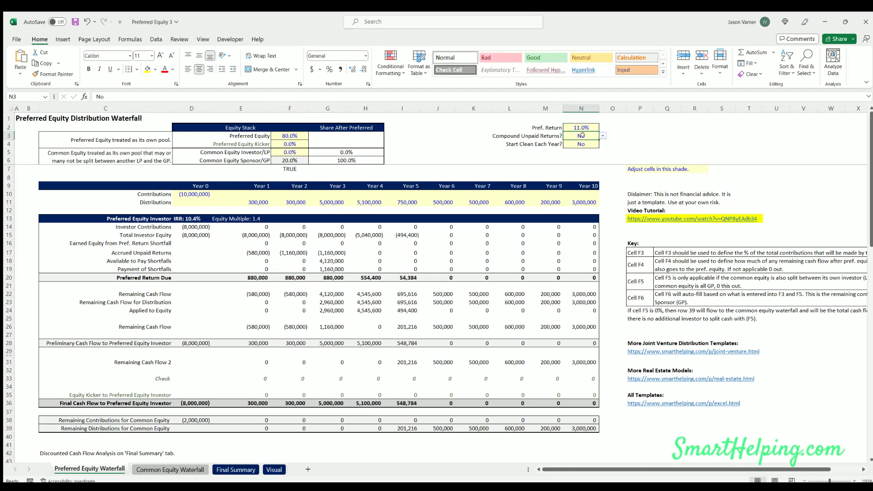
pyautogui.moveTo(252, 232); pyautogui.dragTo(318, 230)
pyautogui.click(363, 232)
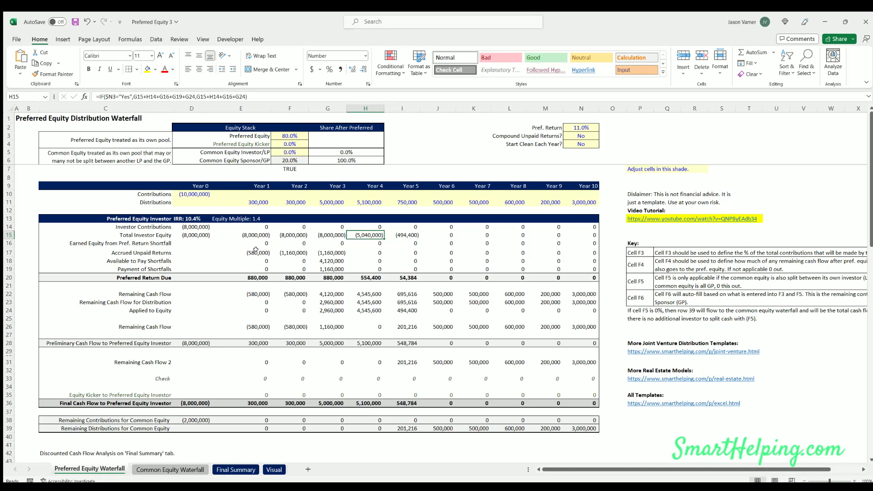
# Step: Check the Year 3 5,000,000 distribution, the 0% kicker in F4, and the common equity split in rows 5–6
pyautogui.click(328, 204)
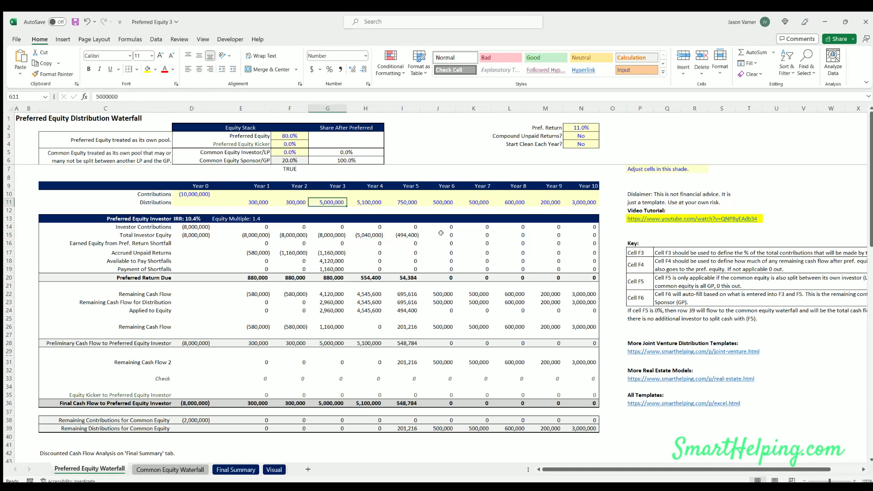
pyautogui.click(291, 142)
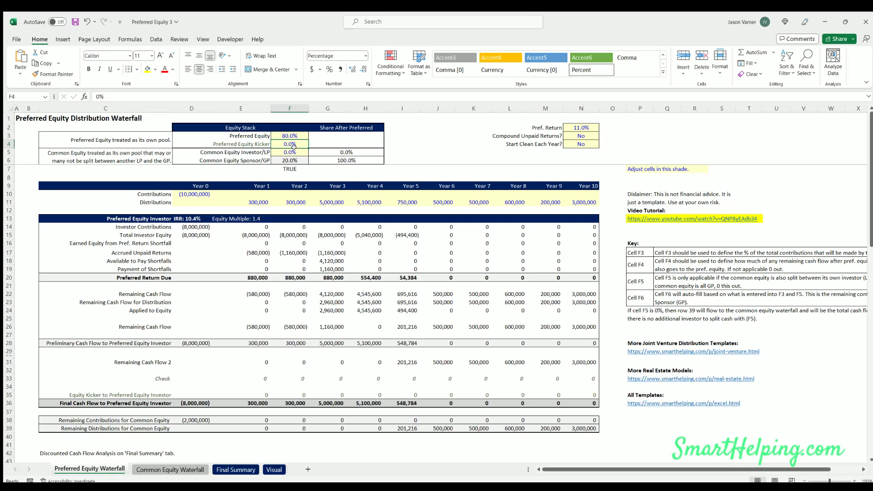
pyautogui.moveTo(293, 151); pyautogui.dragTo(248, 154)
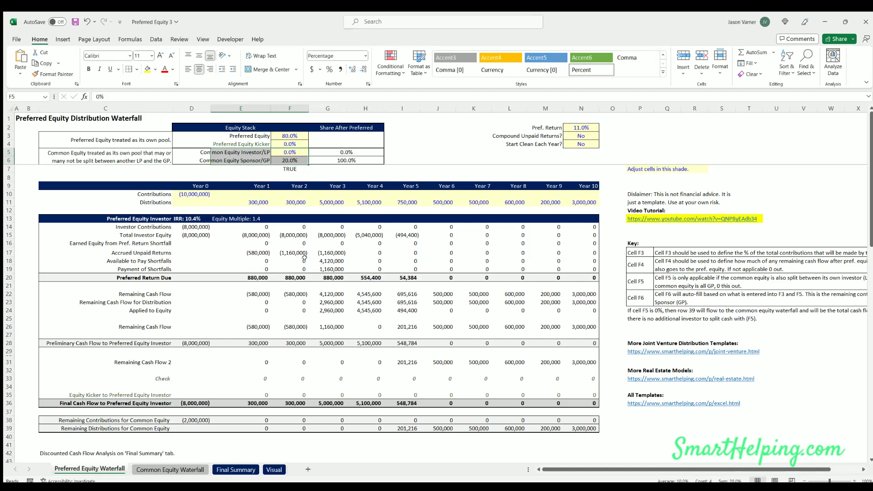
pyautogui.click(586, 135)
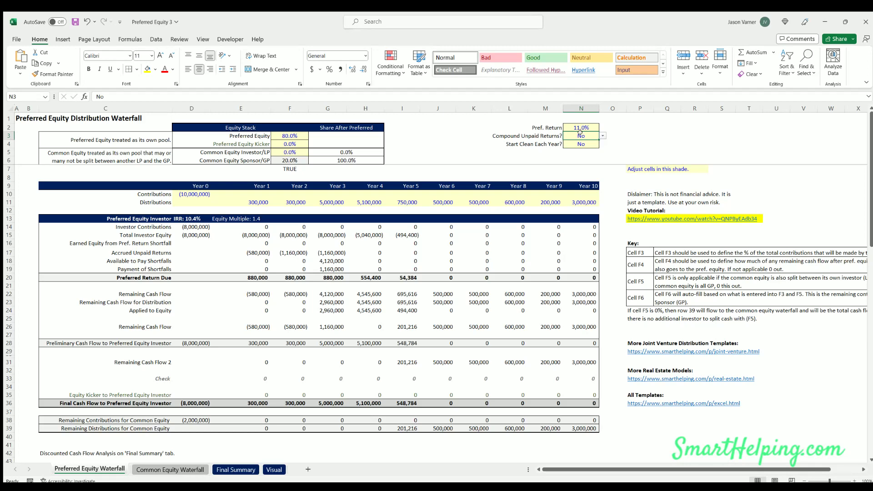
pyautogui.click(448, 134)
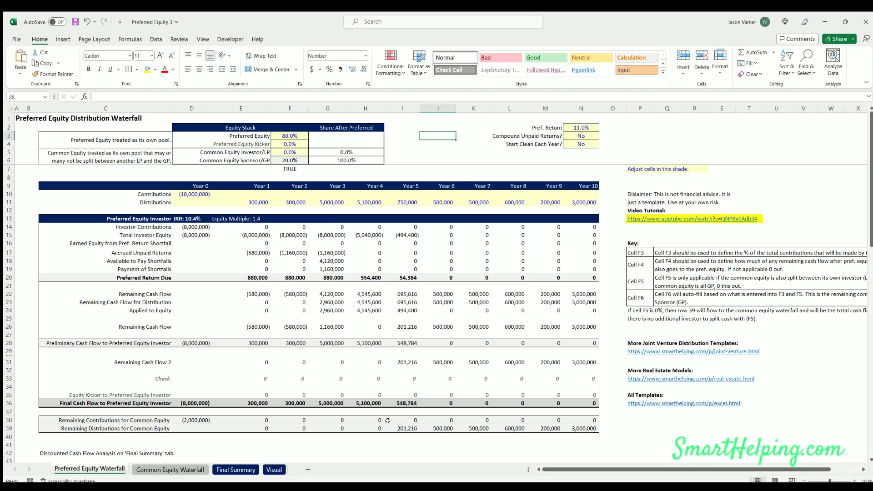
pyautogui.click(403, 420)
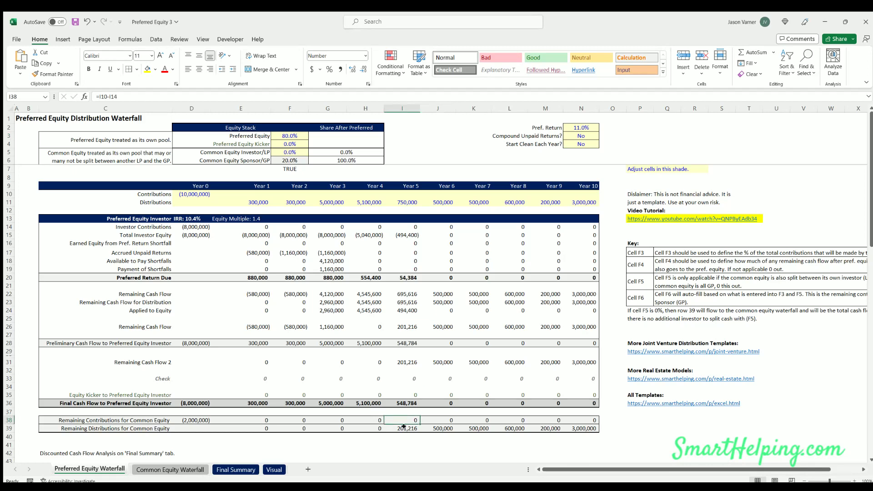
pyautogui.click(404, 428)
pyautogui.moveTo(457, 426); pyautogui.dragTo(521, 438)
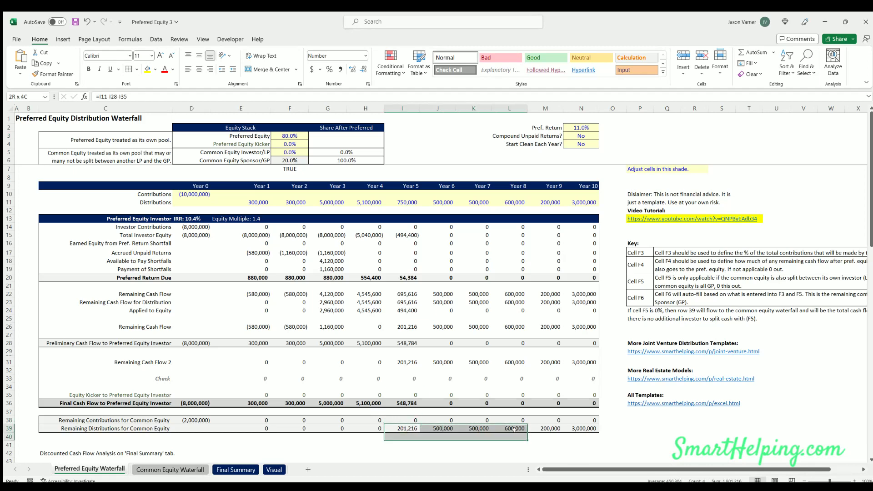
pyautogui.click(295, 234)
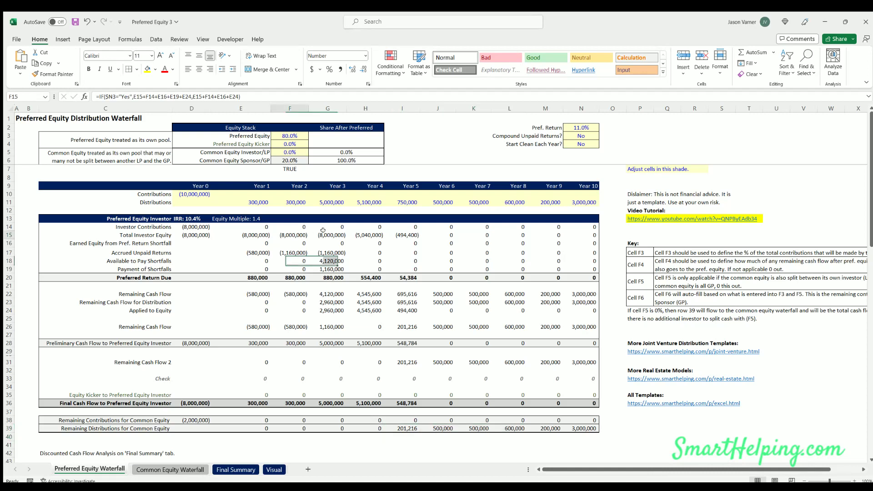
pyautogui.click(319, 233)
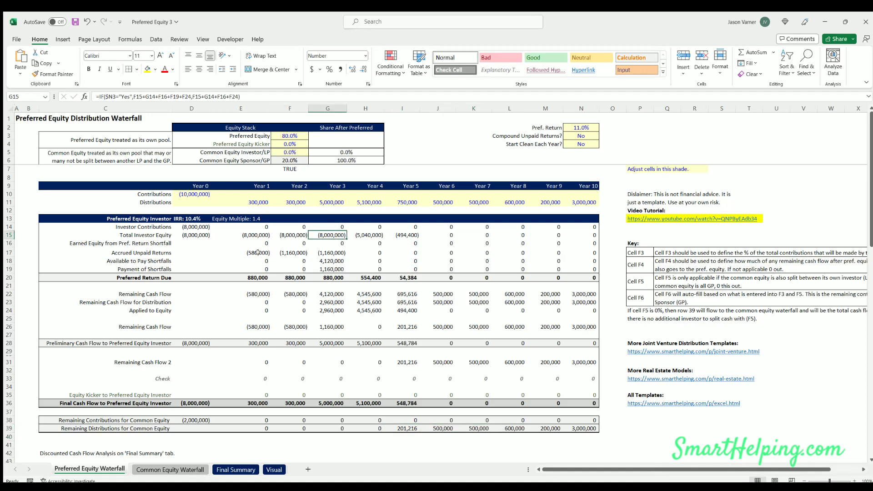
pyautogui.click(254, 251)
pyautogui.press('Right')
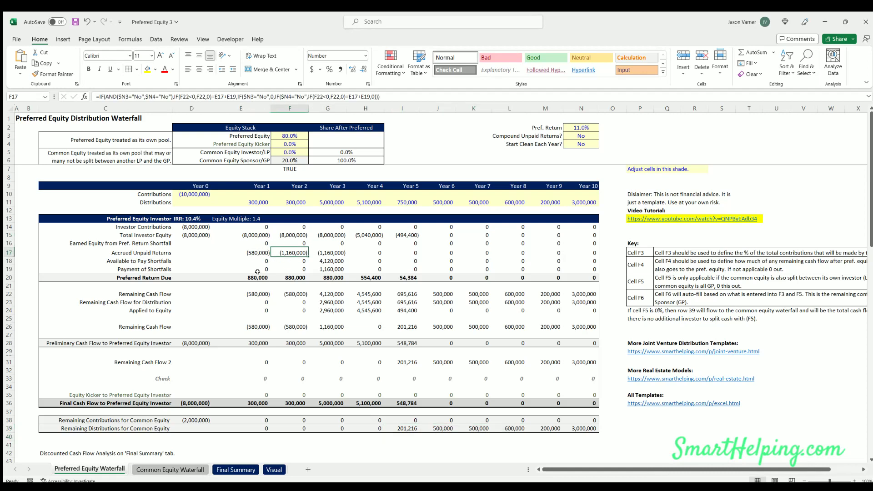
pyautogui.click(254, 201)
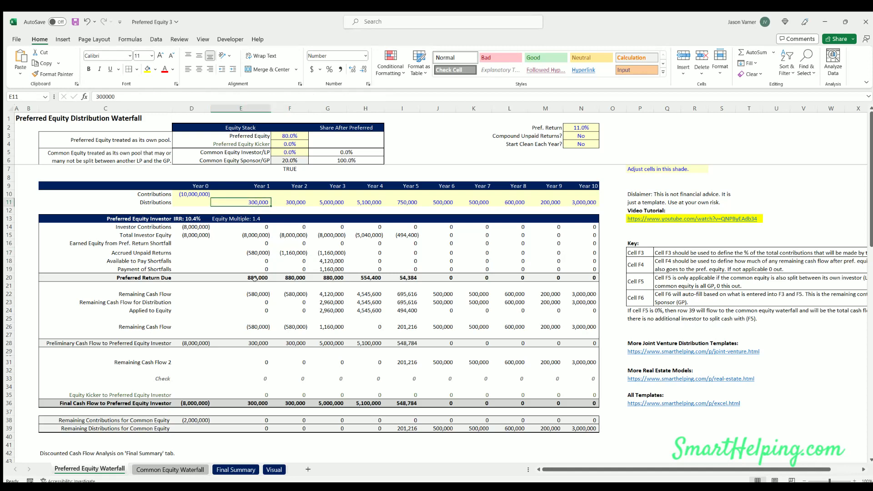
pyautogui.click(255, 402)
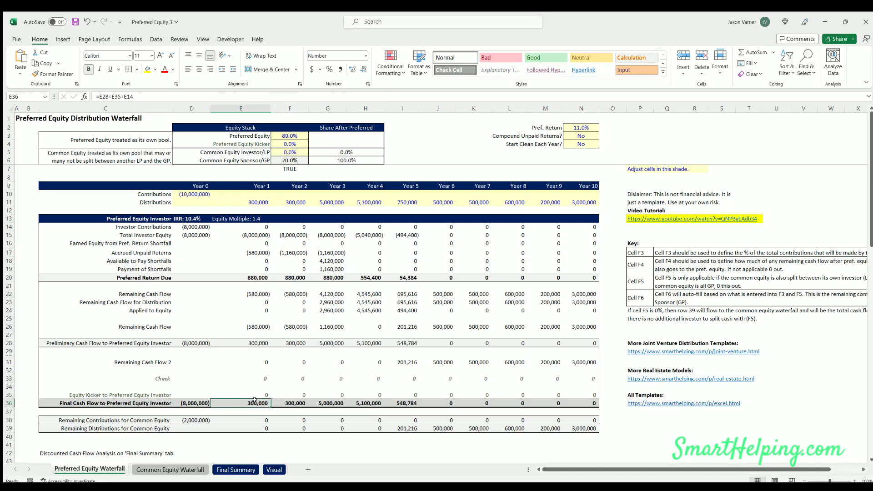
pyautogui.click(289, 403)
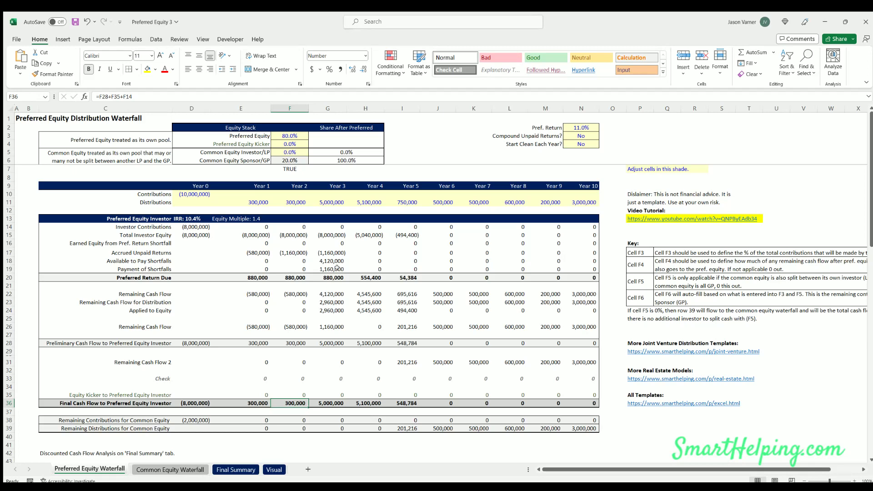
pyautogui.click(327, 402)
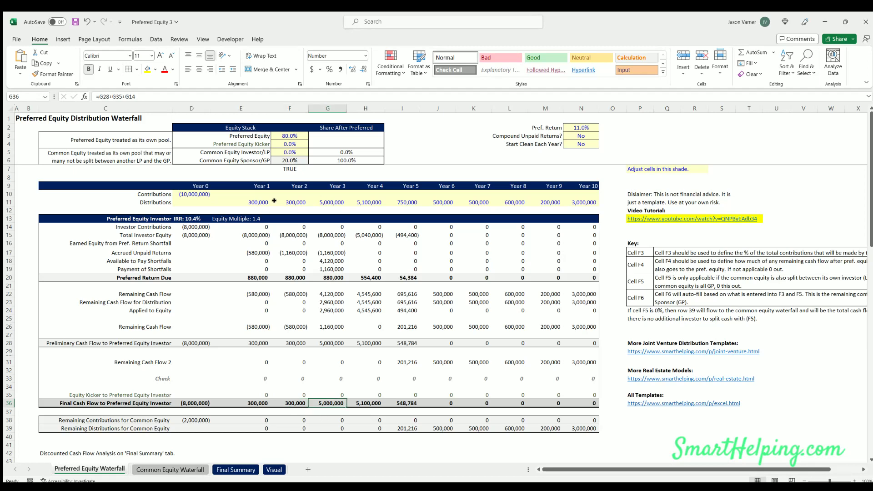
pyautogui.moveTo(254, 202); pyautogui.dragTo(328, 202)
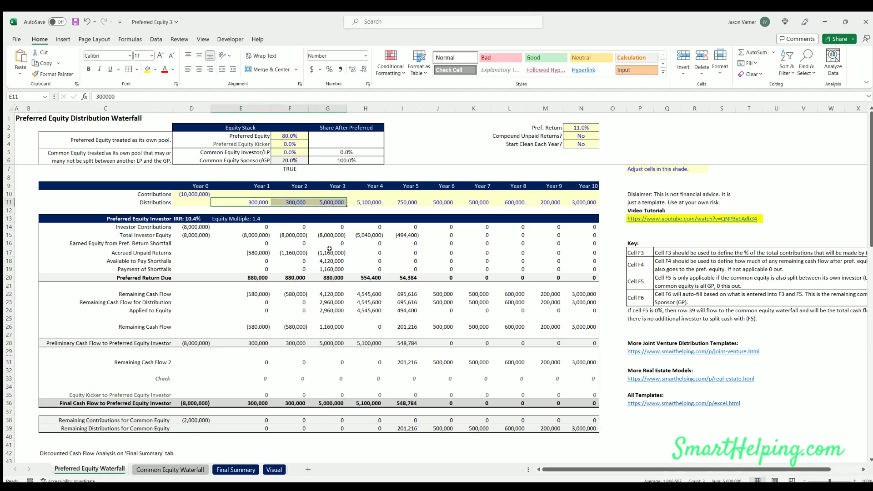
pyautogui.click(366, 201)
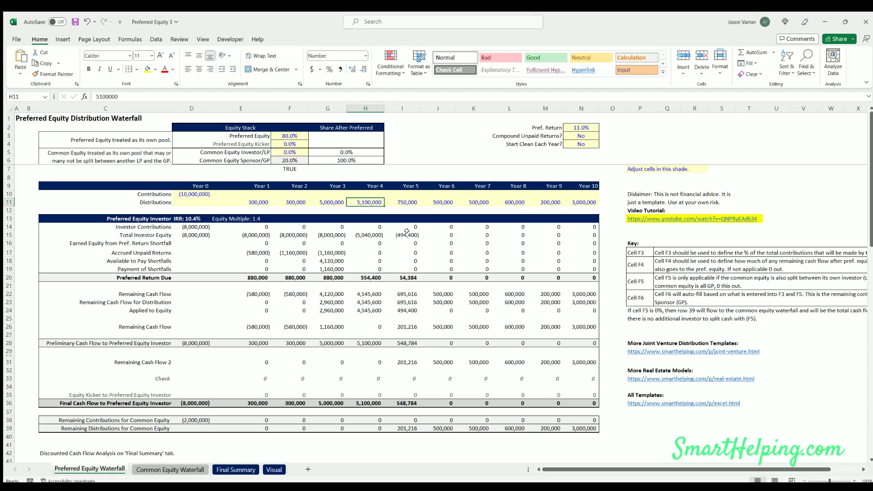
pyautogui.click(402, 202)
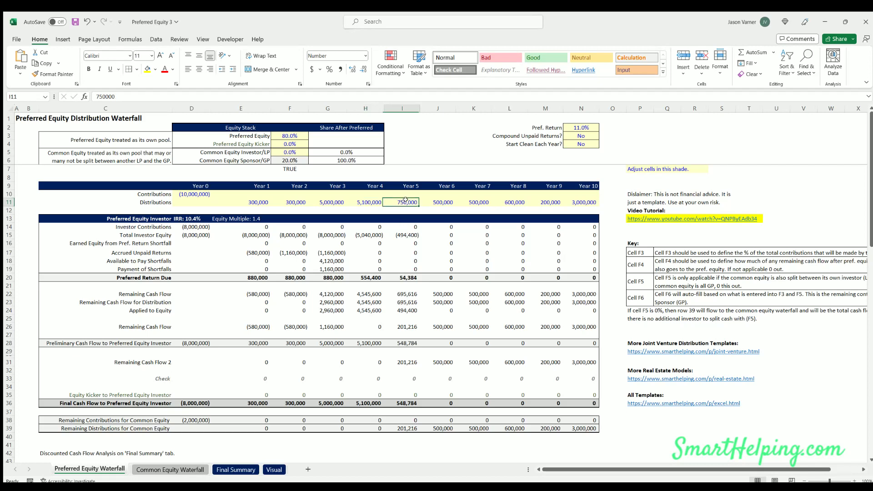
pyautogui.click(405, 253)
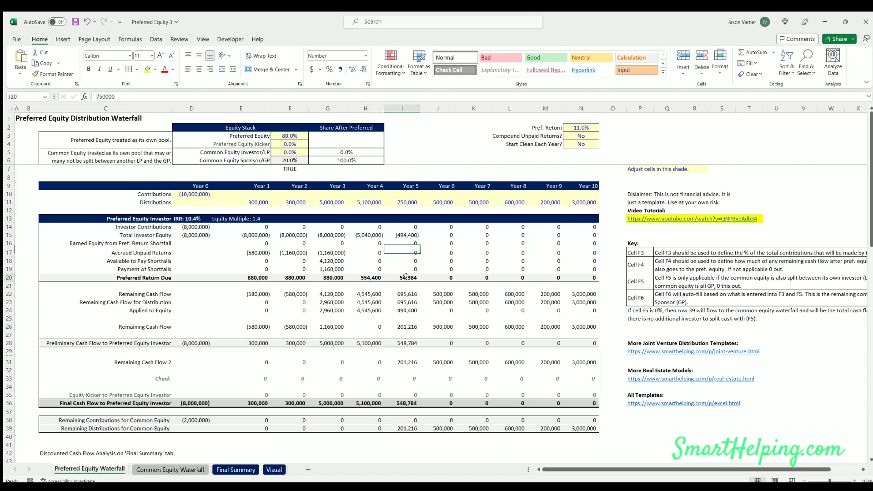
pyautogui.click(405, 276)
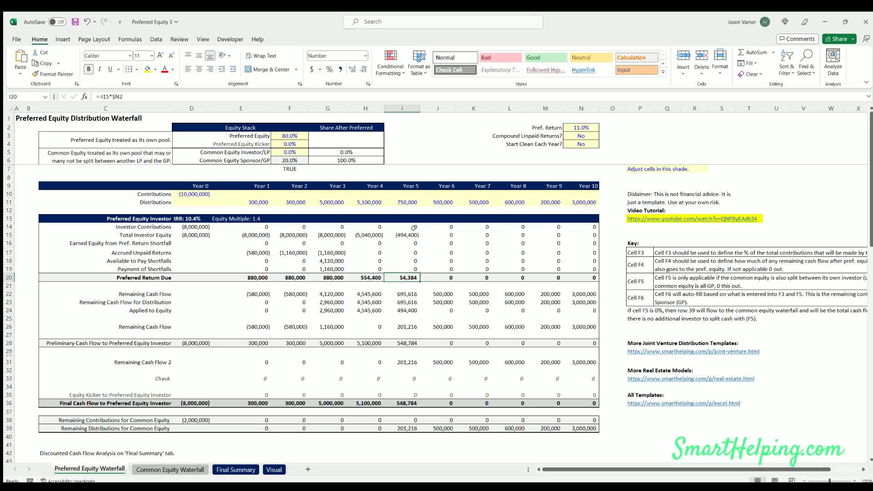
pyautogui.click(405, 401)
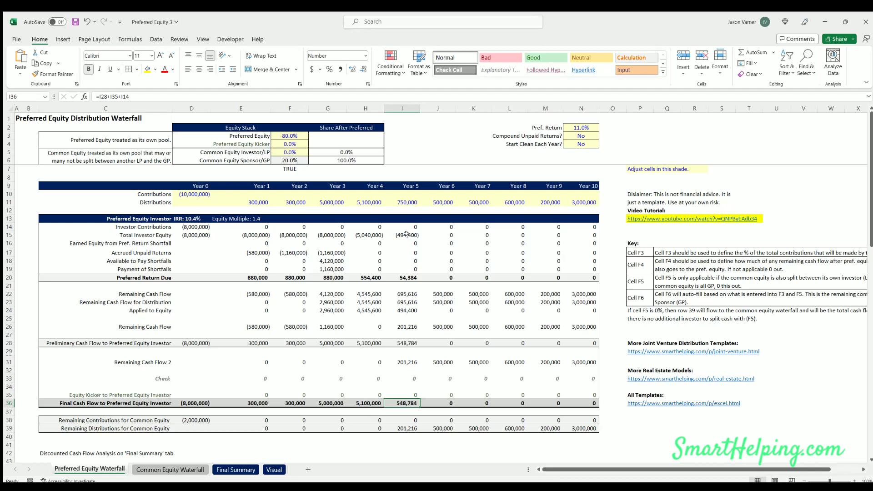
pyautogui.click(406, 276)
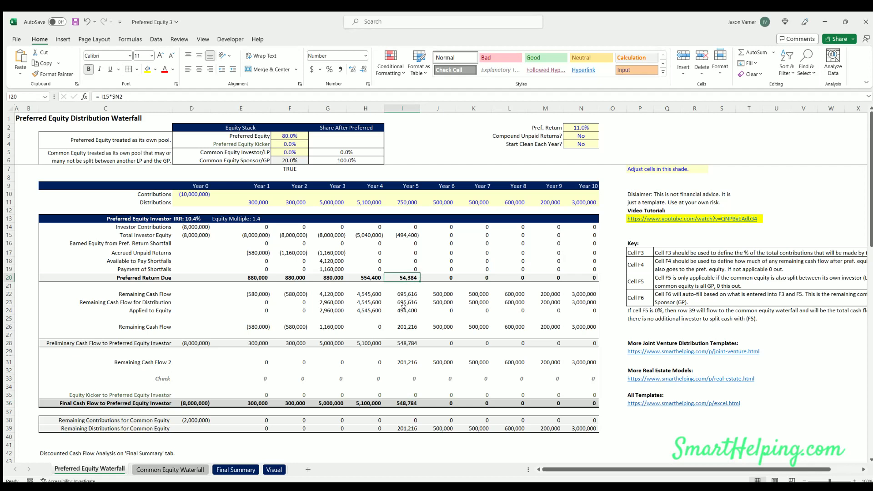
pyautogui.click(288, 143)
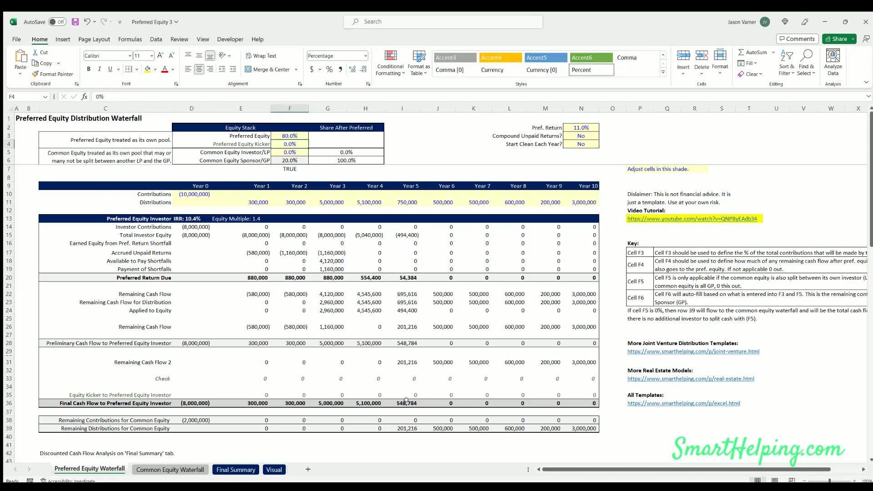
pyautogui.moveTo(406, 403); pyautogui.dragTo(411, 428)
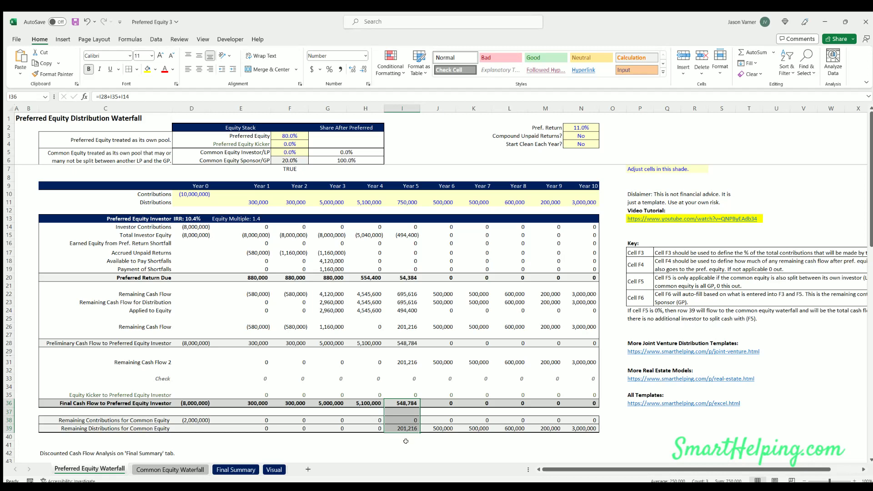
# Step: Enter 10 as the Preferred Equity Kicker in F4 and check the Year 5 cash flows
pyautogui.click(289, 144)
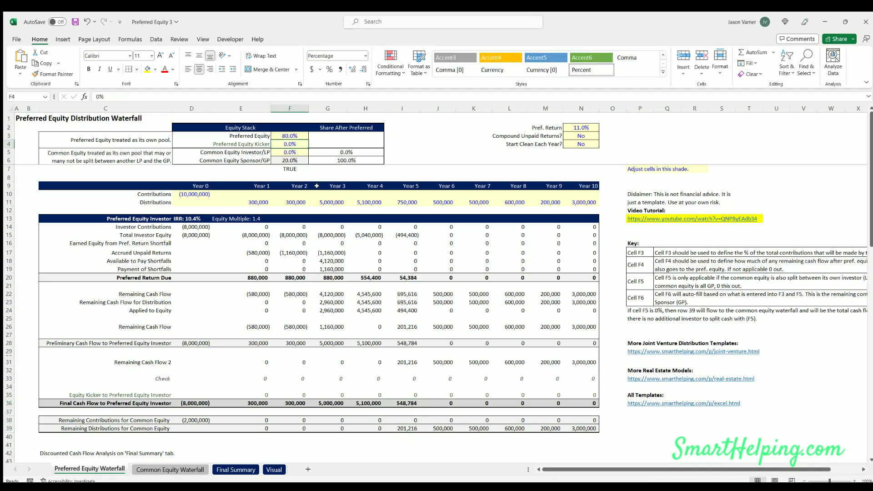
pyautogui.write('10')
pyautogui.press('Return')
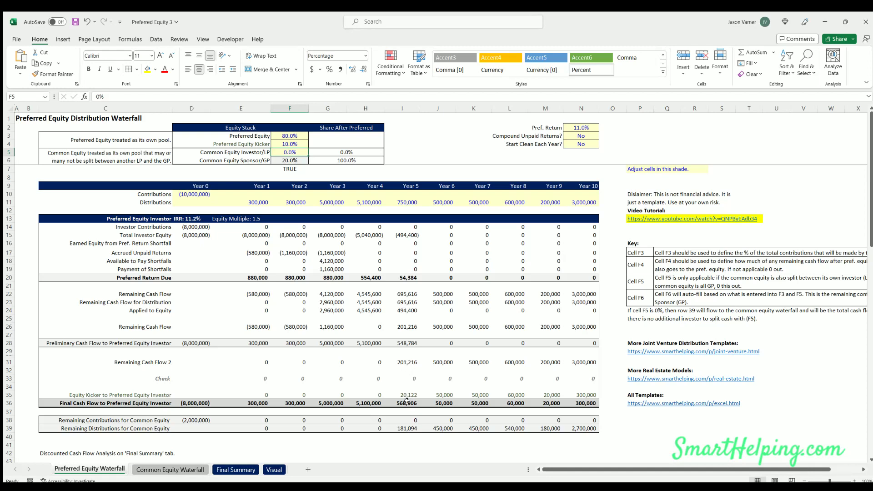
pyautogui.click(406, 402)
pyautogui.click(404, 427)
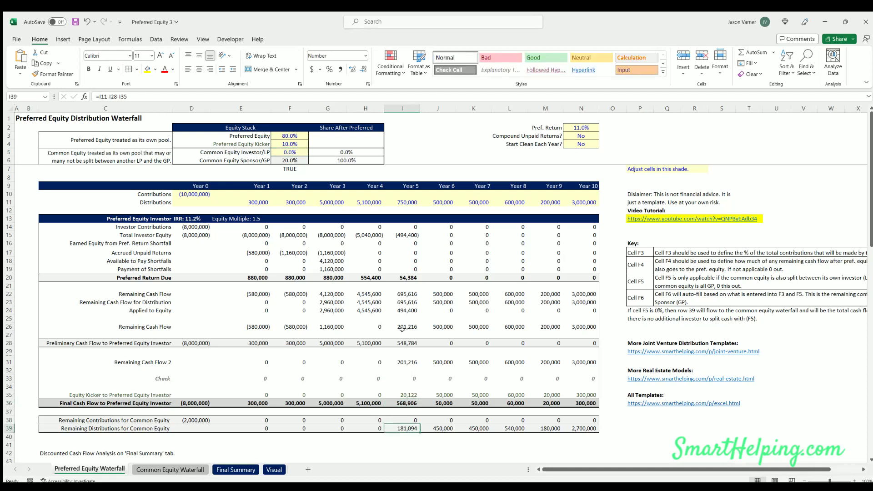
# Step: Compare the investor IRR with compounding set to Yes, then return it to No
pyautogui.click(586, 133)
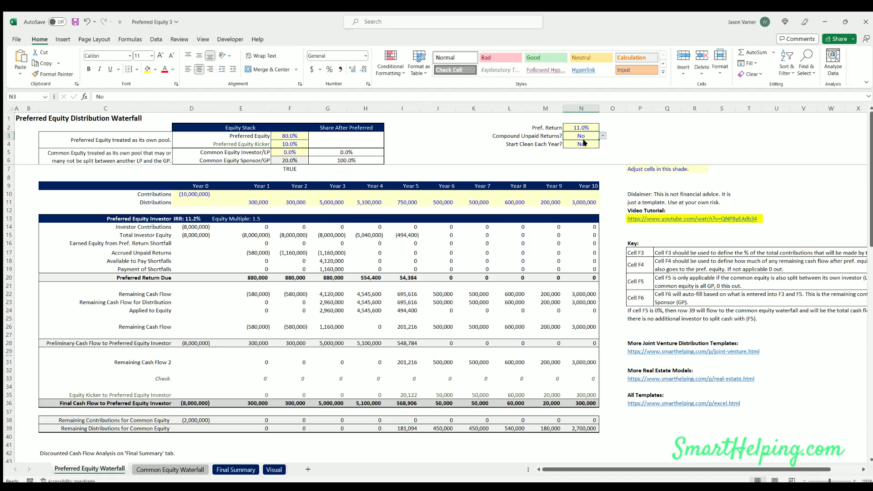
pyautogui.click(585, 143)
pyautogui.click(188, 218)
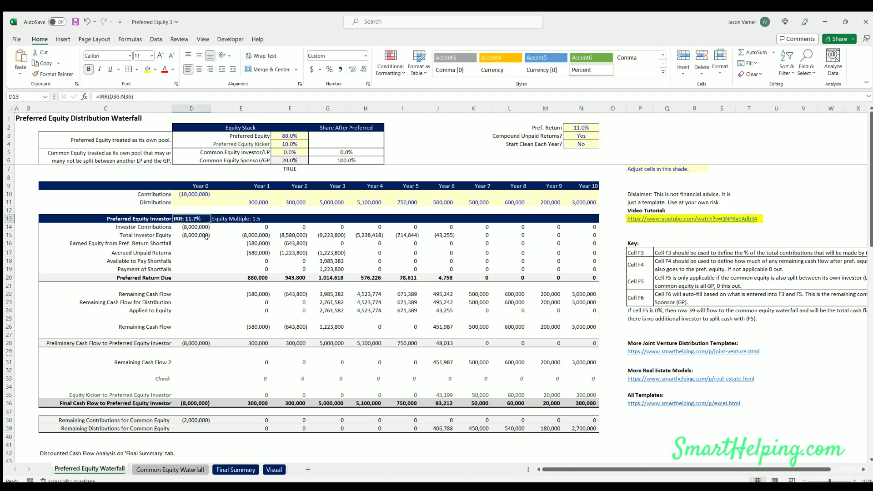
pyautogui.click(589, 138)
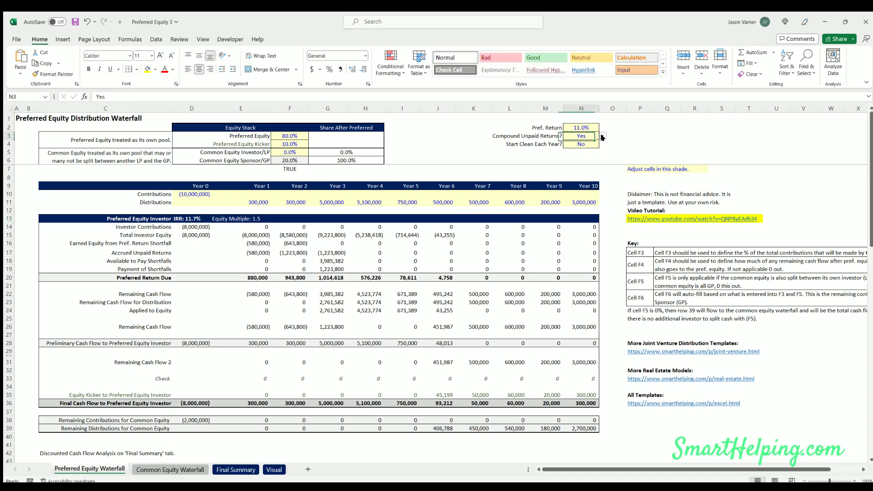
pyautogui.click(581, 147)
pyautogui.click(175, 219)
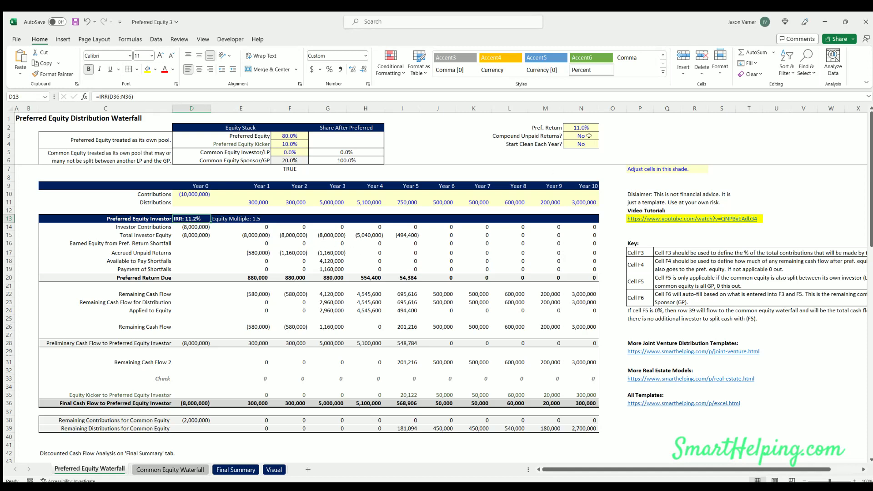
pyautogui.click(288, 198)
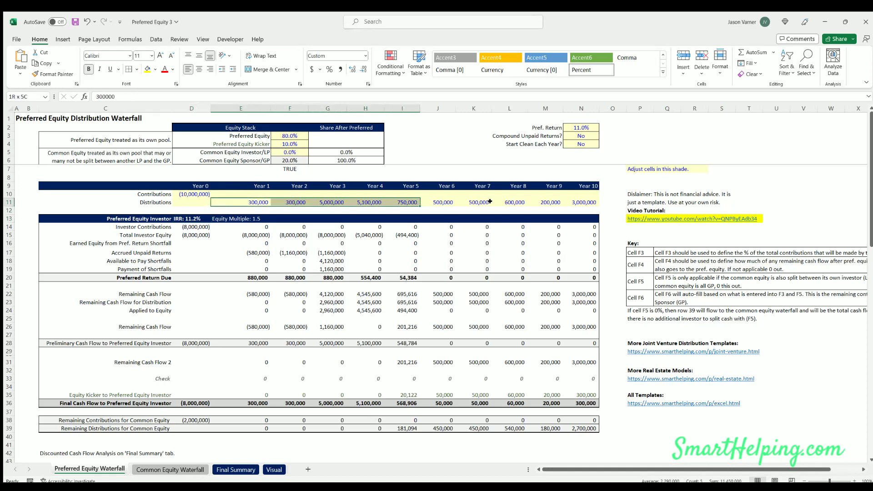
pyautogui.hotkey('ctrl', 'Right')
pyautogui.hotkey('shift', 'Left')
pyautogui.hotkey('ctrl', 'shift', 'Left')
pyautogui.hotkey('shift', 'Up')
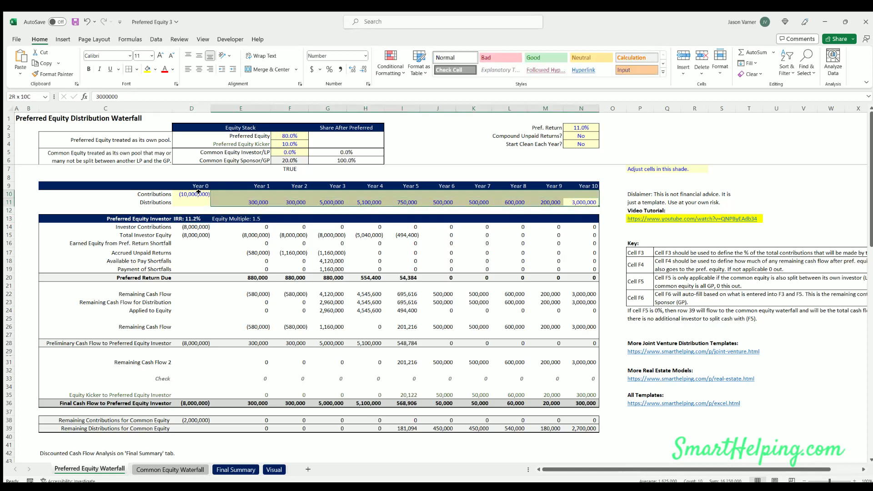
pyautogui.hotkey('shift', 'Left')
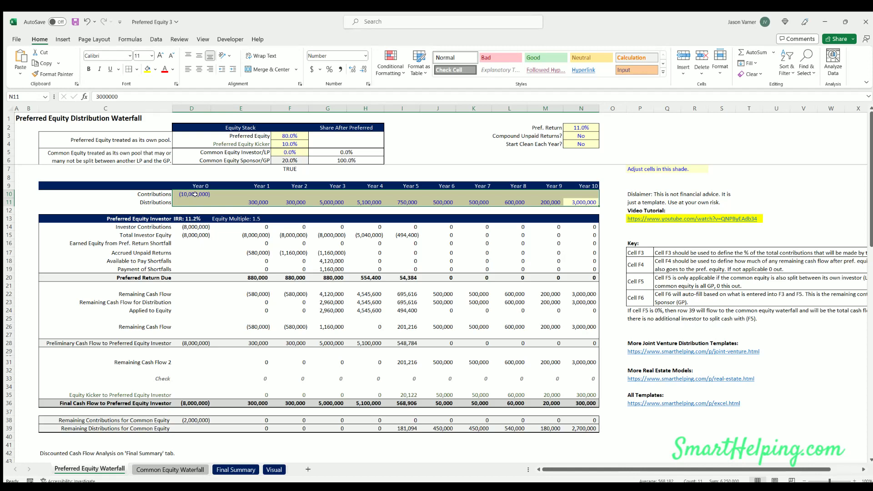
pyautogui.moveTo(196, 193); pyautogui.dragTo(585, 203)
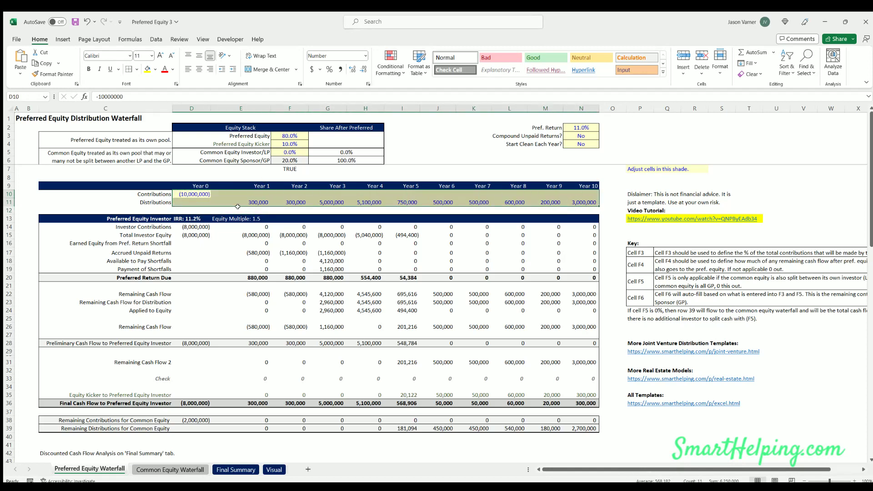
pyautogui.click(577, 128)
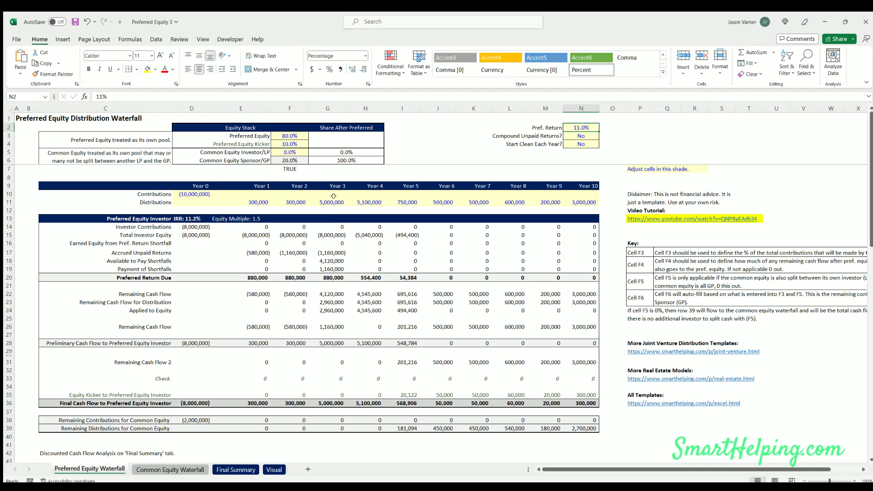
pyautogui.click(262, 184)
pyautogui.click(298, 186)
pyautogui.click(334, 186)
pyautogui.click(370, 184)
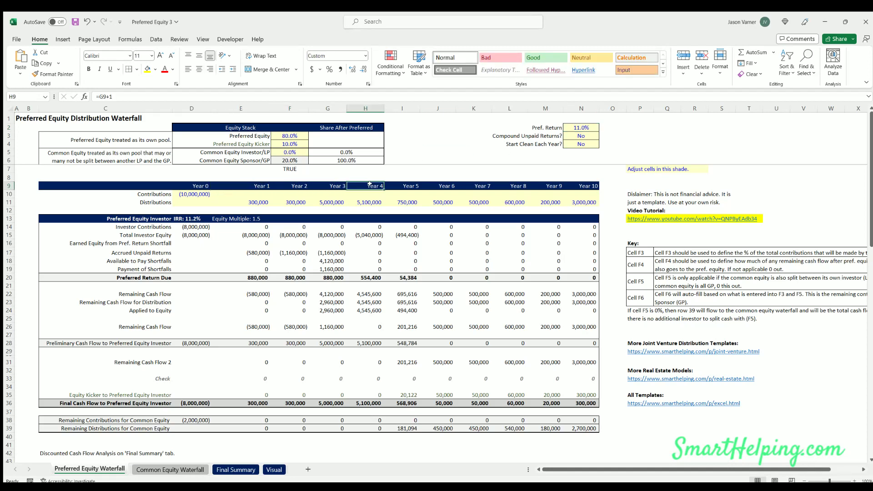
pyautogui.moveTo(304, 184); pyautogui.dragTo(293, 428)
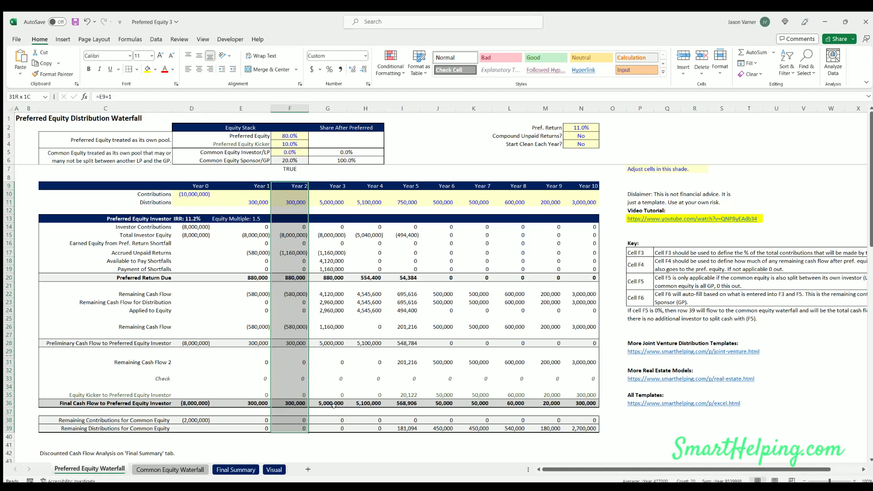
pyautogui.moveTo(575, 183); pyautogui.dragTo(582, 428)
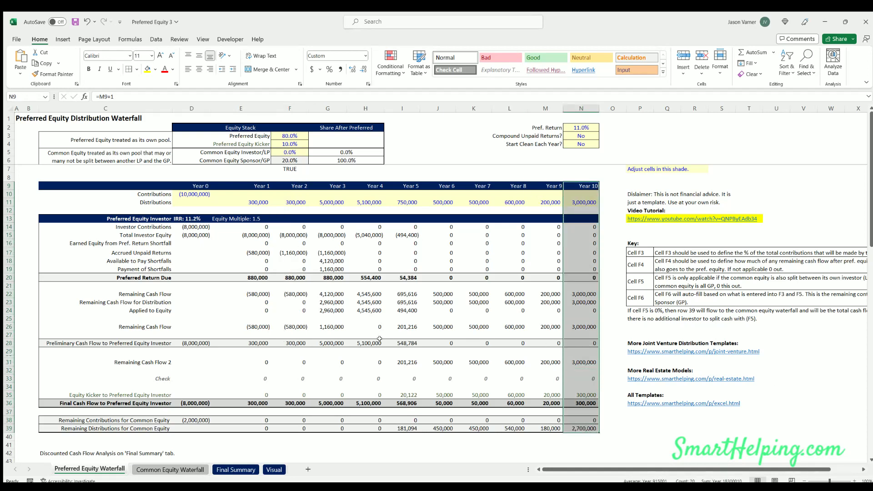
pyautogui.click(188, 402)
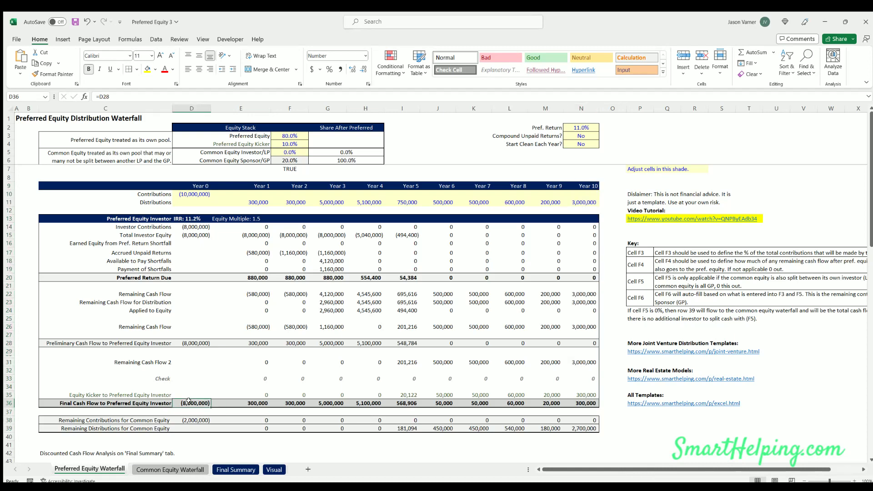
pyautogui.click(195, 343)
pyautogui.click(191, 428)
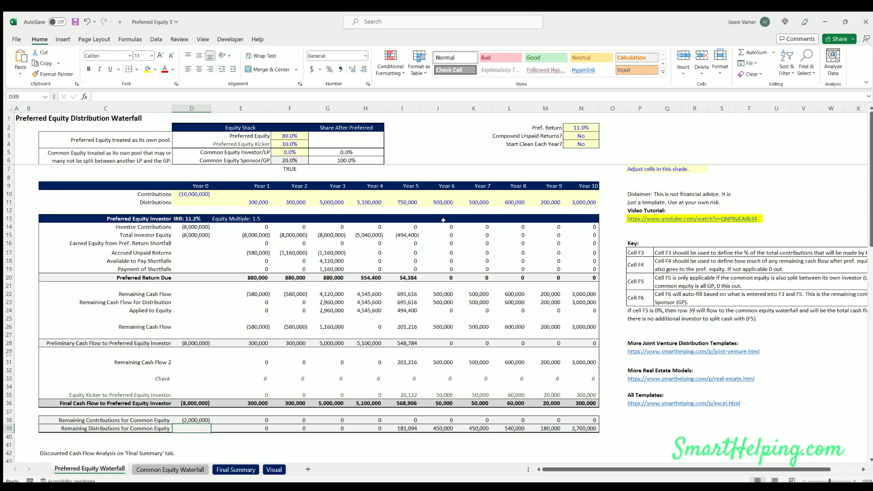
pyautogui.click(443, 227)
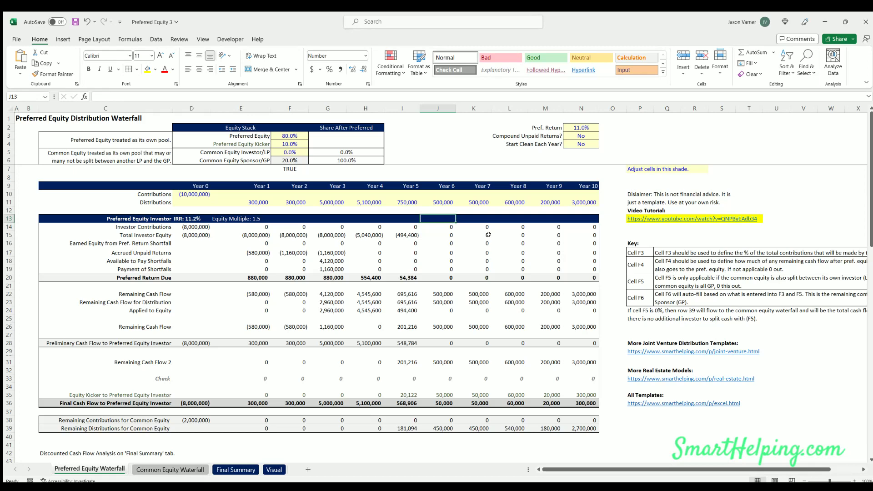
pyautogui.press('Down')
pyautogui.press('Down')
pyautogui.press('Down')
pyautogui.press('Down')
pyautogui.press('Down')
pyautogui.press('Down')
pyautogui.press('Down')
pyautogui.press('Down')
pyautogui.press('Down')
pyautogui.press('Down')
pyautogui.press('Down')
pyautogui.press('Down')
pyautogui.press('Down')
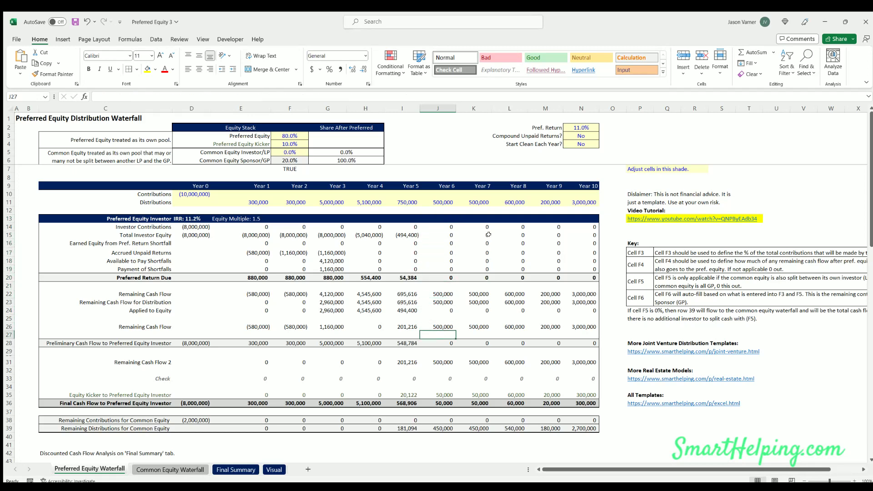
pyautogui.press('Down')
pyautogui.press('Down')
pyautogui.press('Down')
pyautogui.press('Down')
pyautogui.press('Down')
pyautogui.press('Down')
pyautogui.press('Down')
pyautogui.press('Down')
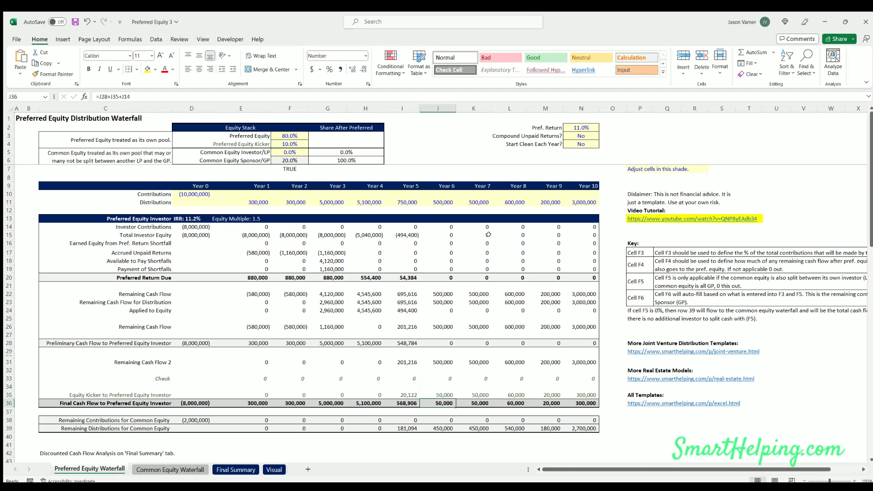
pyautogui.press('Down')
pyautogui.press('Down')
pyautogui.press('Down')
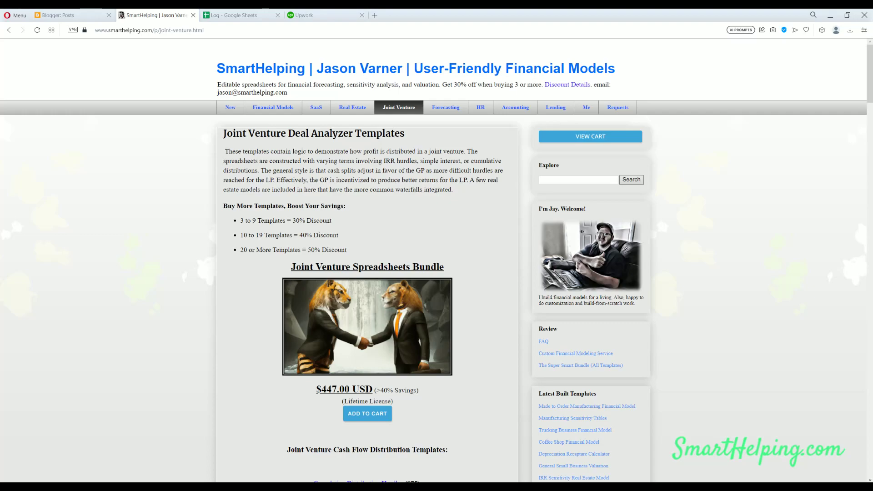
# Step: Browse the Joint Venture templates page, view the Preferred Equity template page, then return to Joint Venture
pyautogui.scroll(-10, 321, 283)
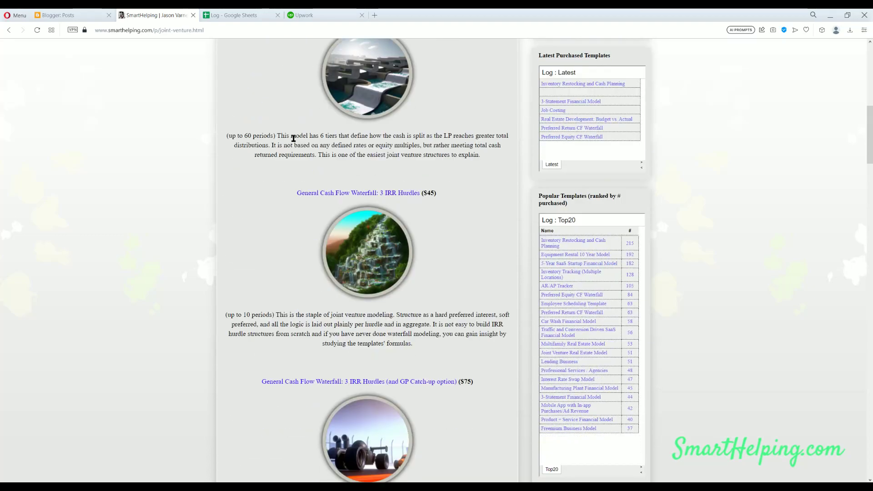
pyautogui.scroll(-2, 325, 261)
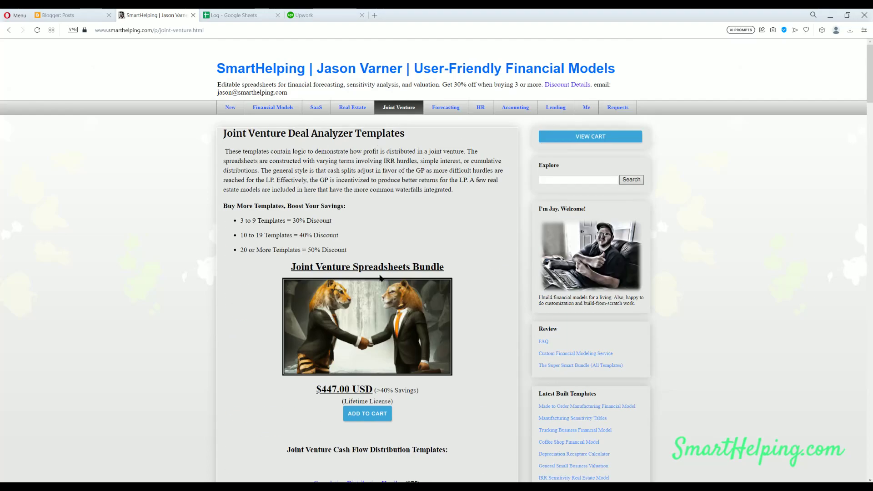
pyautogui.scroll(-20, 366, 311)
pyautogui.scroll(-3, 364, 339)
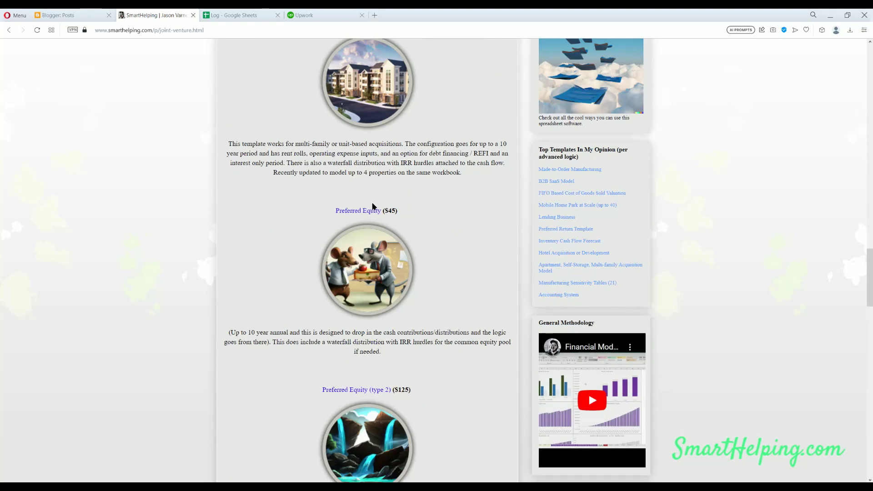
pyautogui.click(358, 211)
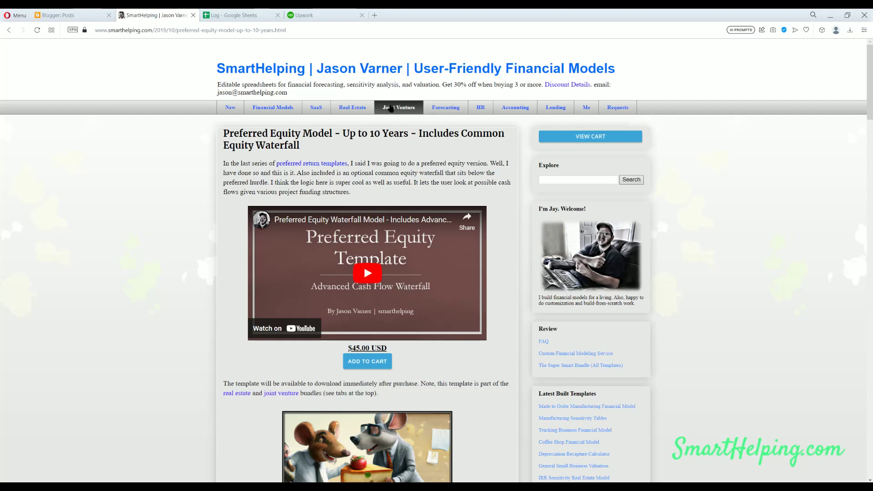
pyautogui.click(395, 108)
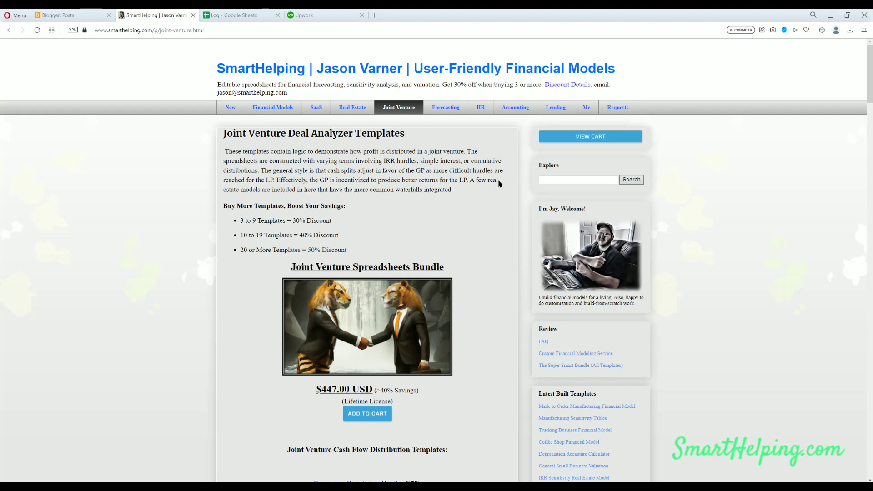
# Step: View the template discount details and highlight the 3 to 9 templates discount line
pyautogui.click(562, 87)
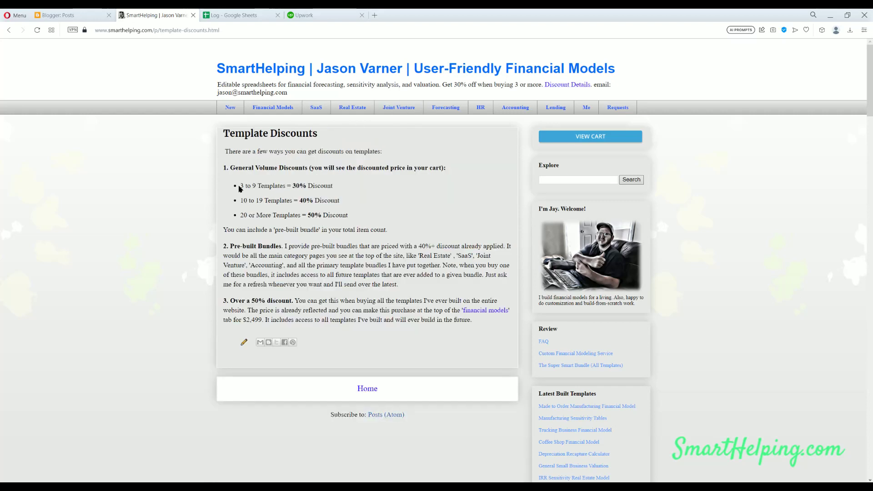
pyautogui.moveTo(240, 186); pyautogui.dragTo(327, 186)
pyautogui.click(316, 187)
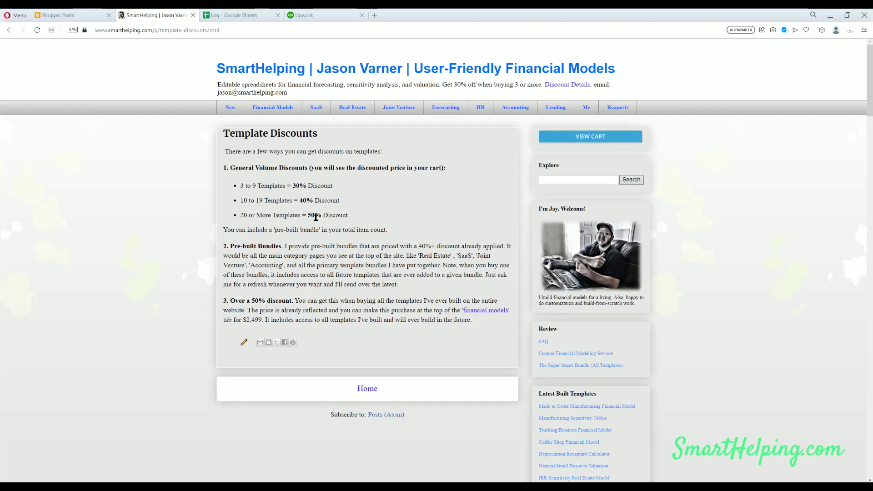
# Step: Go to the Financial Models page and scroll through the bundles and back to the top
pyautogui.click(279, 109)
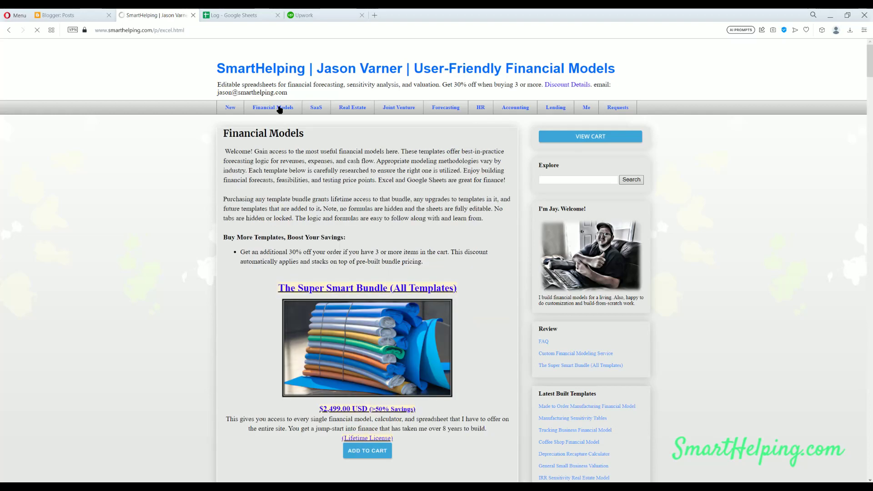
pyautogui.scroll(-3, 324, 259)
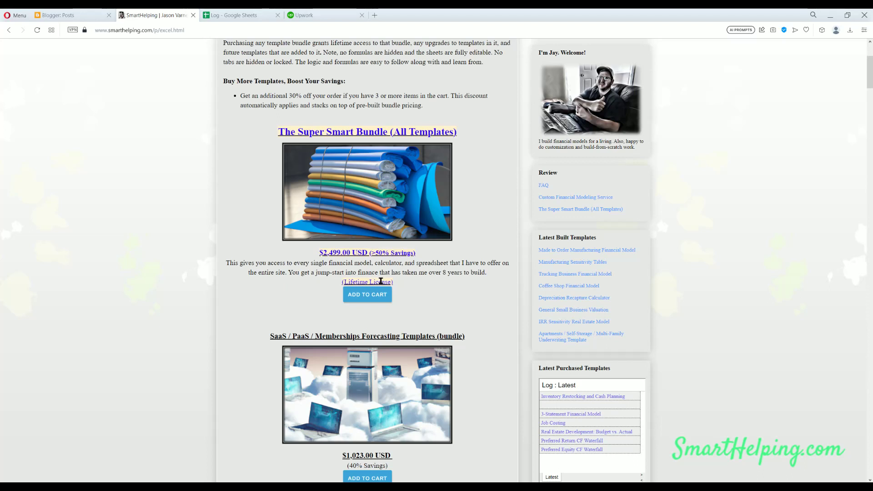
pyautogui.scroll(-3, 176, 256)
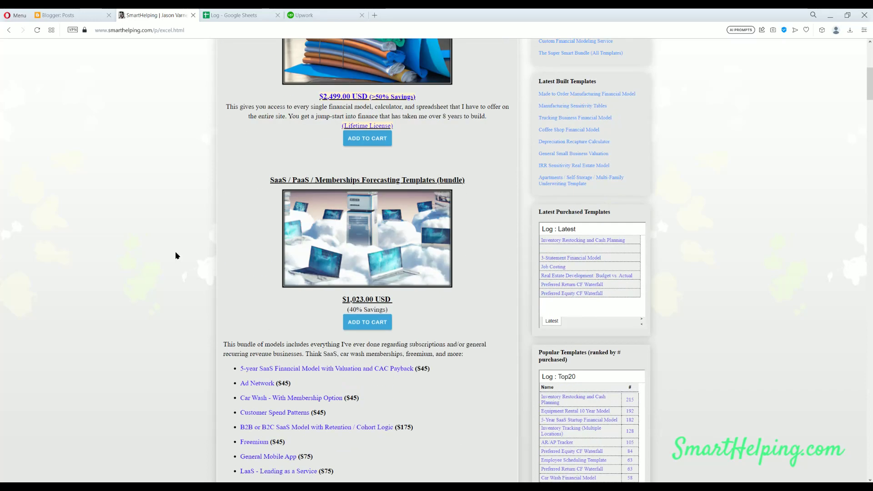
pyautogui.scroll(6, 177, 256)
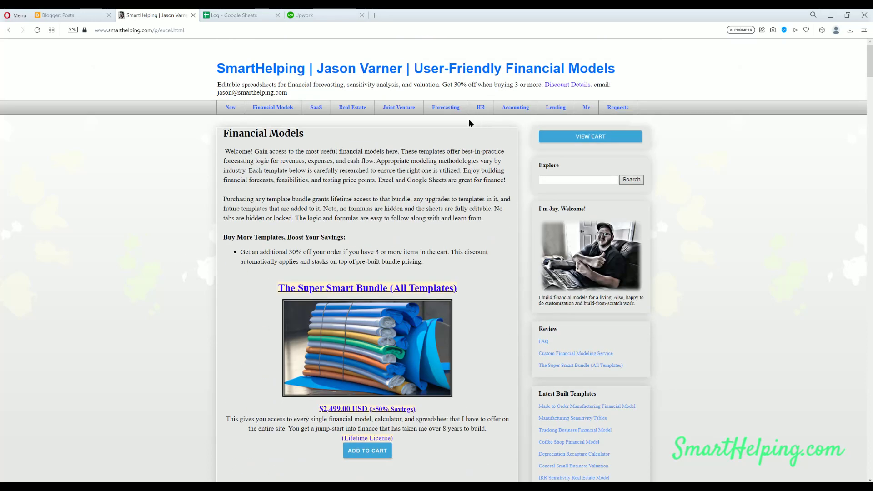